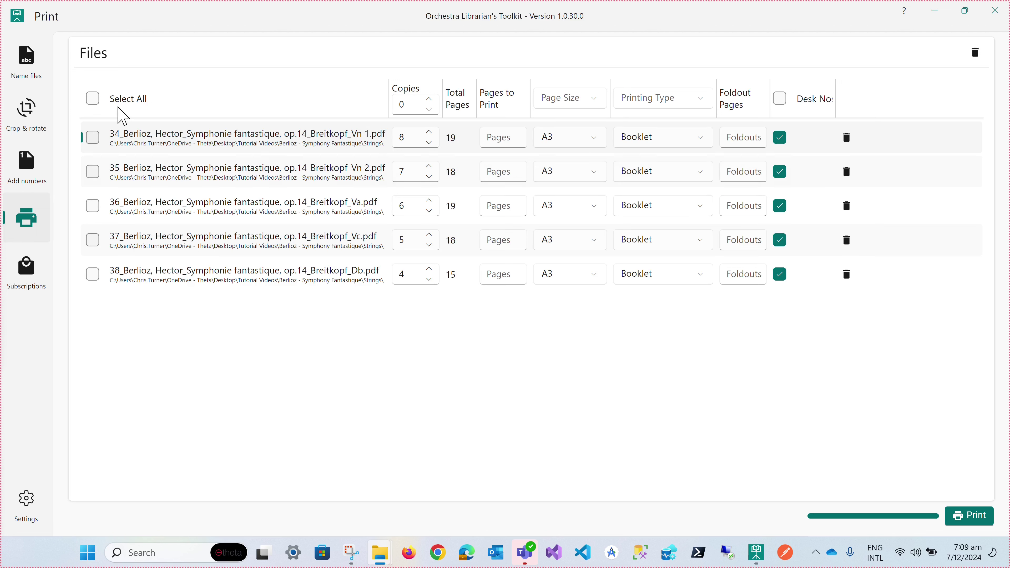
- Select all the listed string part files for printing
{"action": "left_click", "coordinate": [92, 99]}
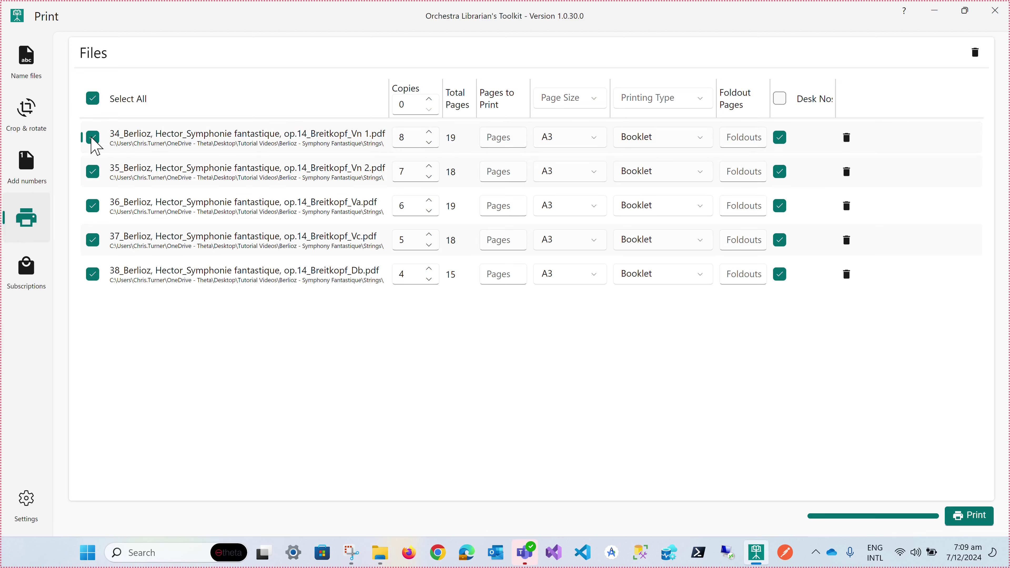
{"action": "left_click", "coordinate": [94, 172]}
{"action": "left_click", "coordinate": [93, 171]}
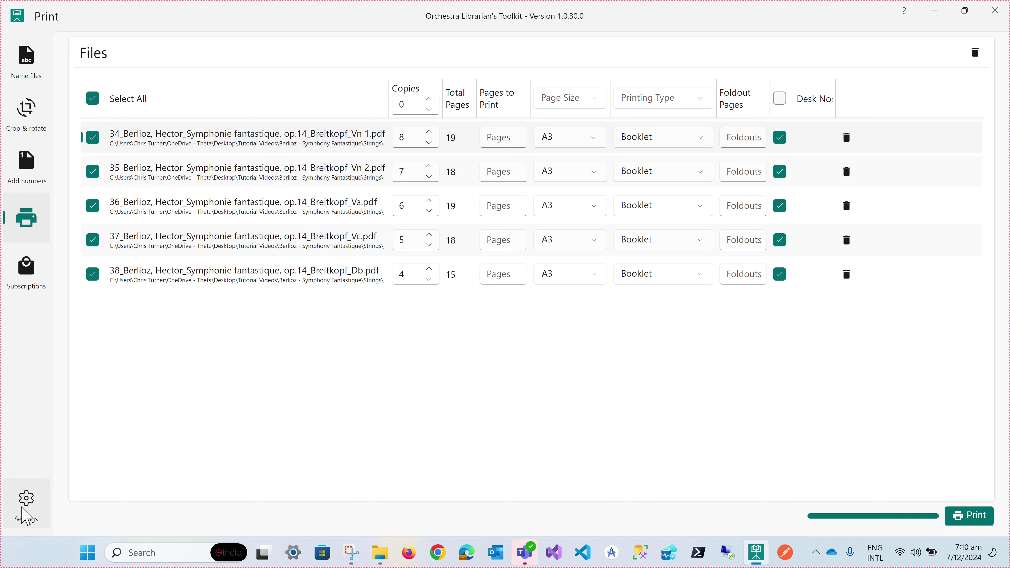
- Open the print defaults settings and review the copies, page size, printing type and numbering for every orchestra section
{"action": "left_click", "coordinate": [26, 513]}
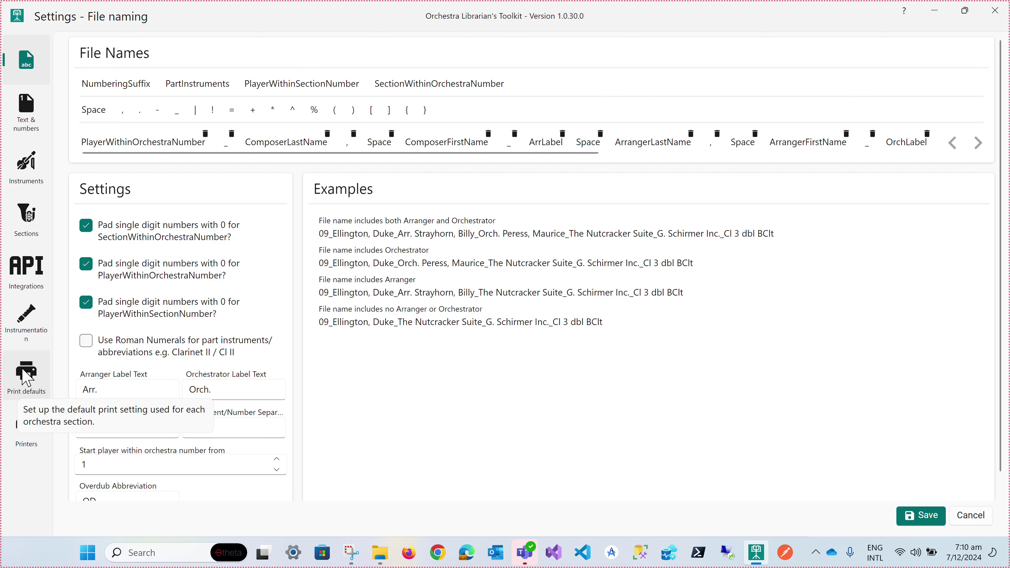
{"action": "left_click", "coordinate": [27, 376]}
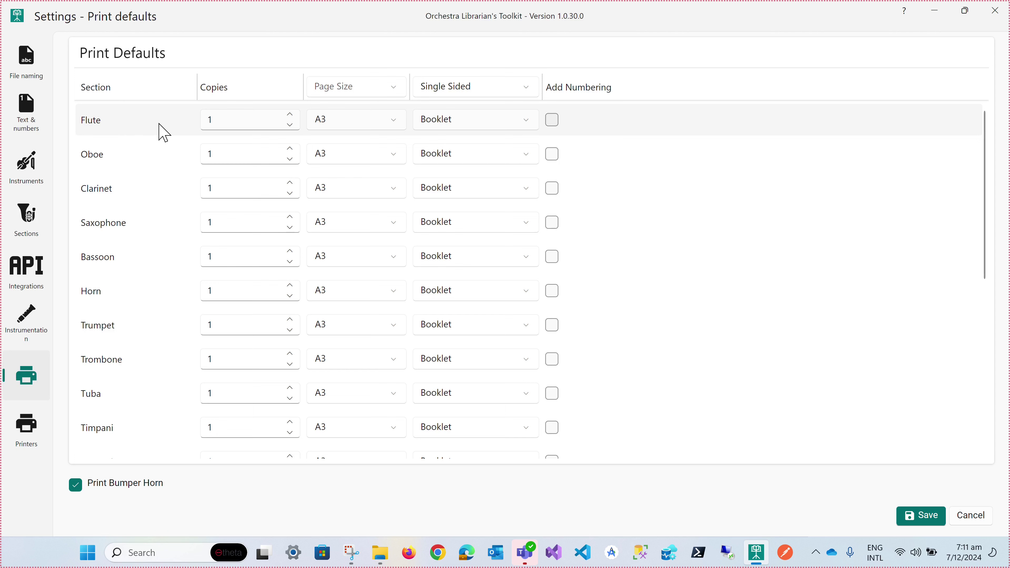
{"action": "scroll", "coordinate": [170, 167], "scroll_direction": "down", "scroll_amount": 10}
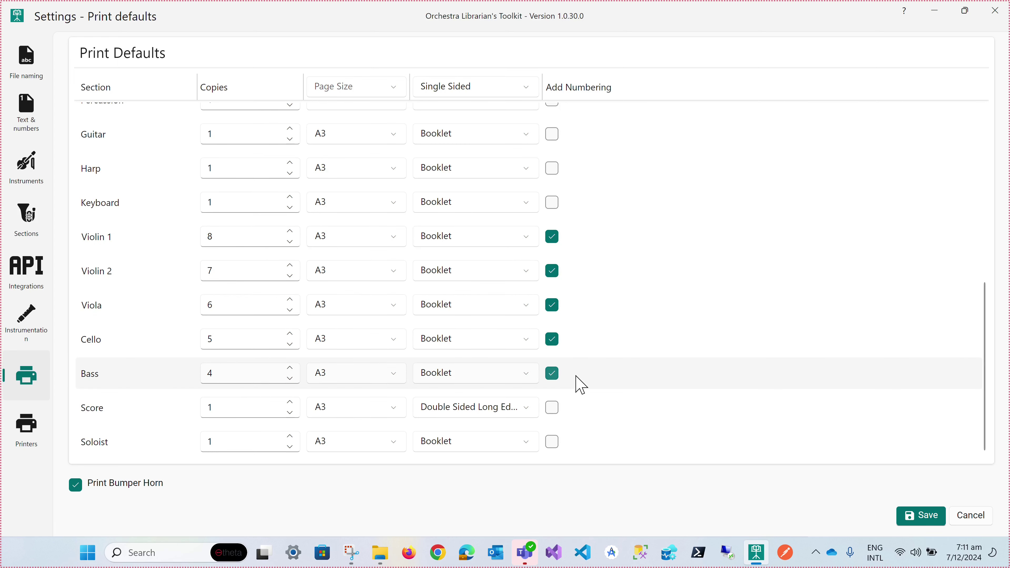
{"action": "scroll", "coordinate": [364, 150], "scroll_direction": "up", "scroll_amount": 10}
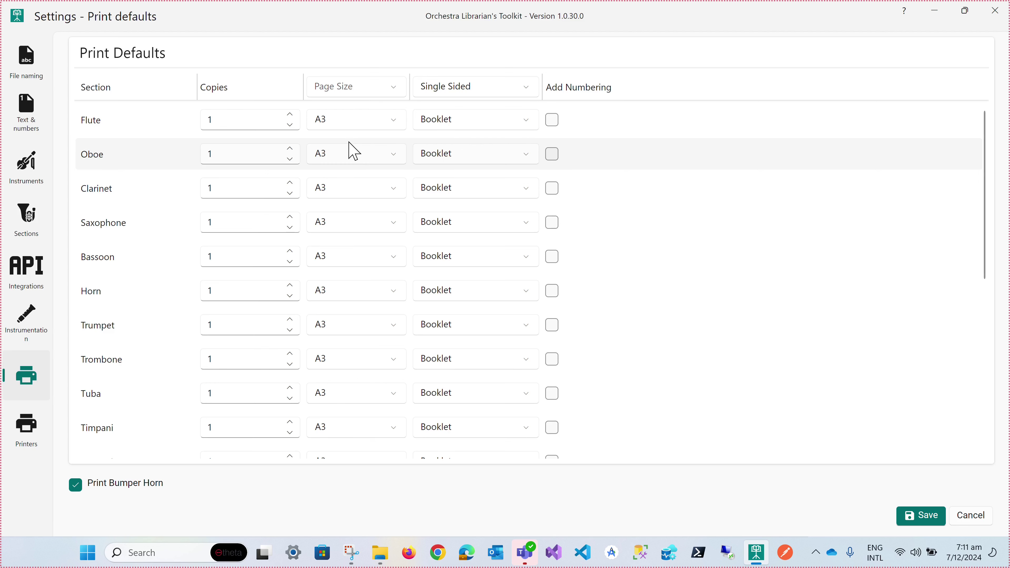
- Set the default printing type of all orchestra sections to Two Up at once
{"action": "left_click", "coordinate": [354, 134]}
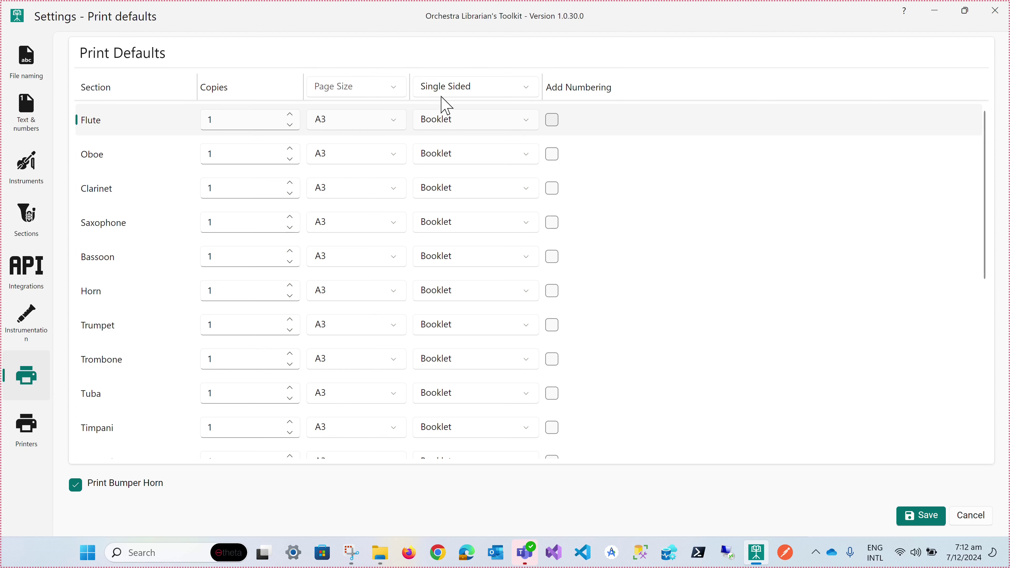
{"action": "left_click", "coordinate": [514, 94]}
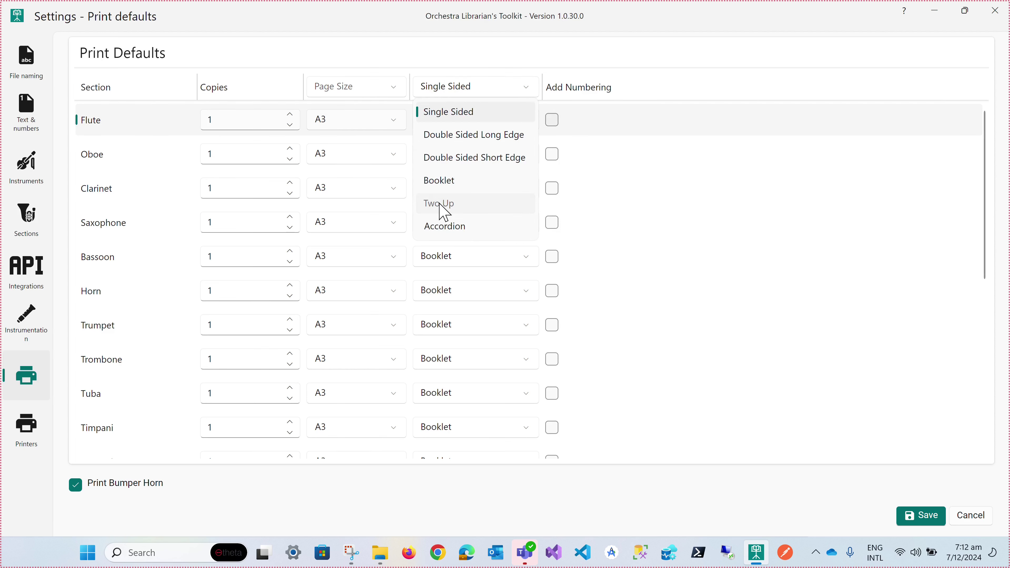
{"action": "left_click", "coordinate": [444, 211]}
{"action": "scroll", "coordinate": [488, 243], "scroll_direction": "down", "scroll_amount": 5}
{"action": "scroll", "coordinate": [481, 243], "scroll_direction": "down", "scroll_amount": 3}
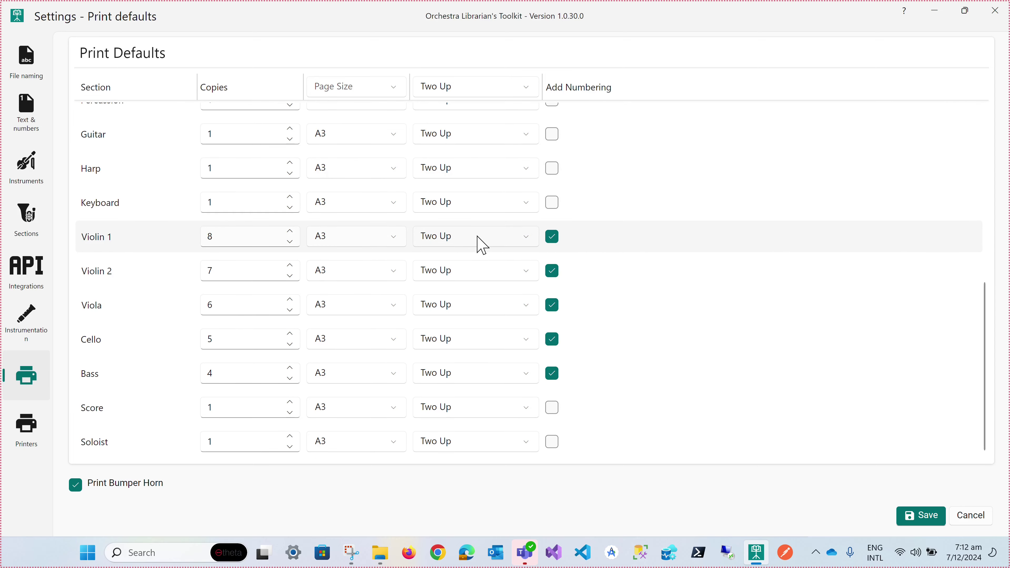
{"action": "scroll", "coordinate": [477, 241], "scroll_direction": "up", "scroll_amount": 10}
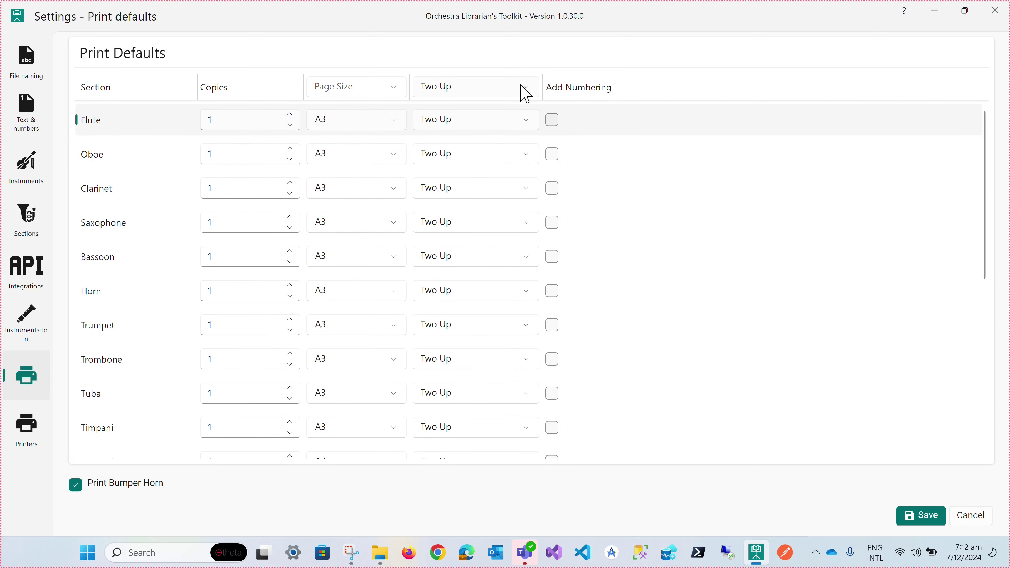
- Set the default printing type to Booklet for all sections and Double Sided Long Edge for Score, and save the print defaults
{"action": "left_click", "coordinate": [525, 91]}
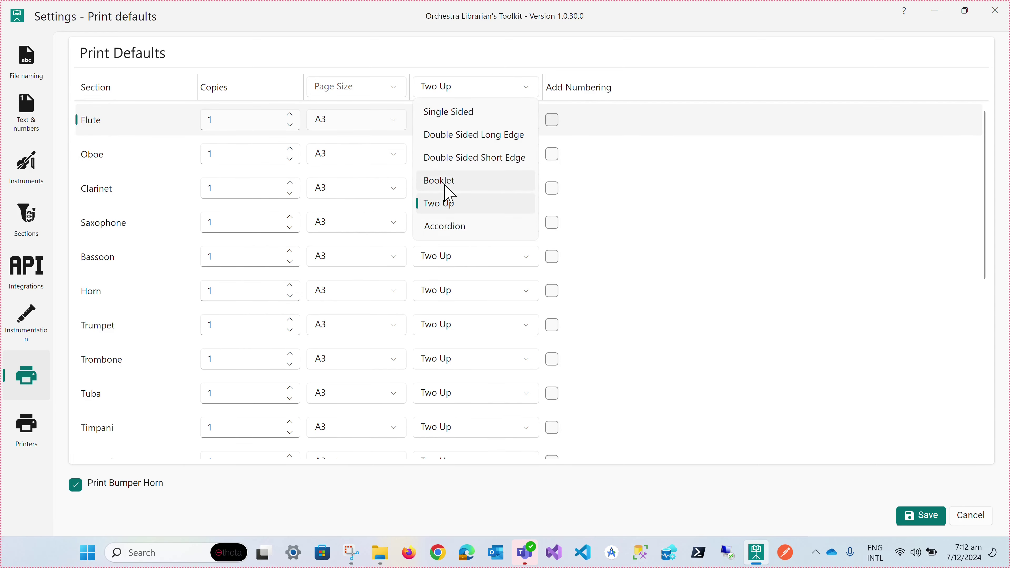
{"action": "left_click", "coordinate": [447, 186]}
{"action": "scroll", "coordinate": [471, 175], "scroll_direction": "down", "scroll_amount": 5}
{"action": "scroll", "coordinate": [472, 203], "scroll_direction": "down", "scroll_amount": 3}
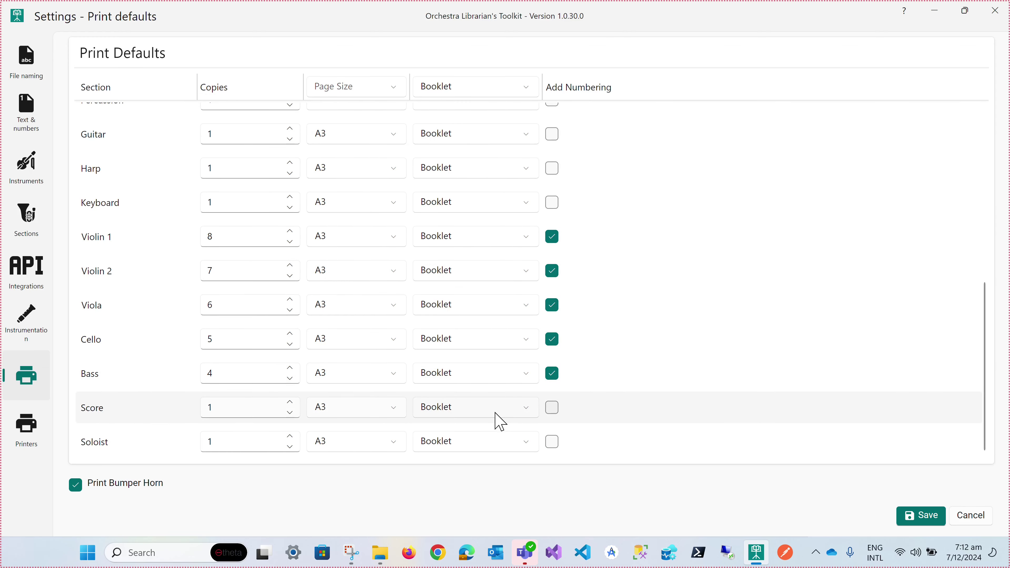
{"action": "left_click", "coordinate": [501, 418]}
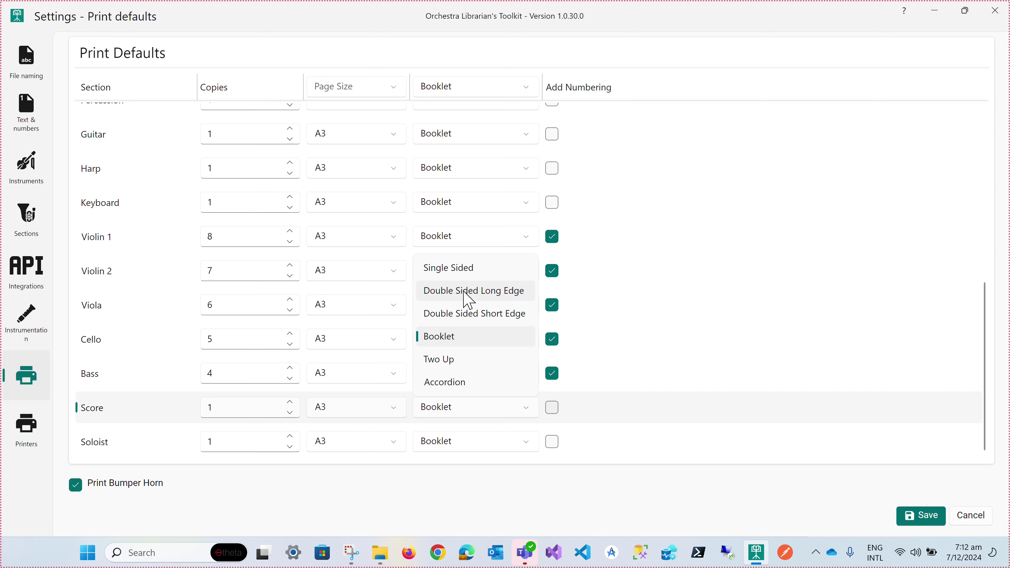
{"action": "left_click", "coordinate": [469, 300]}
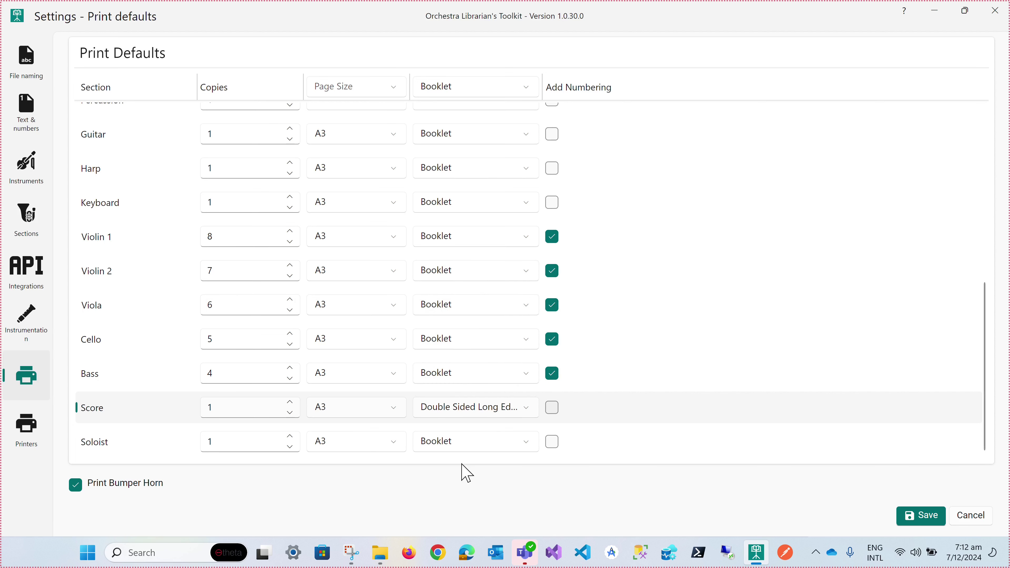
{"action": "scroll", "coordinate": [469, 338], "scroll_direction": "up", "scroll_amount": 8}
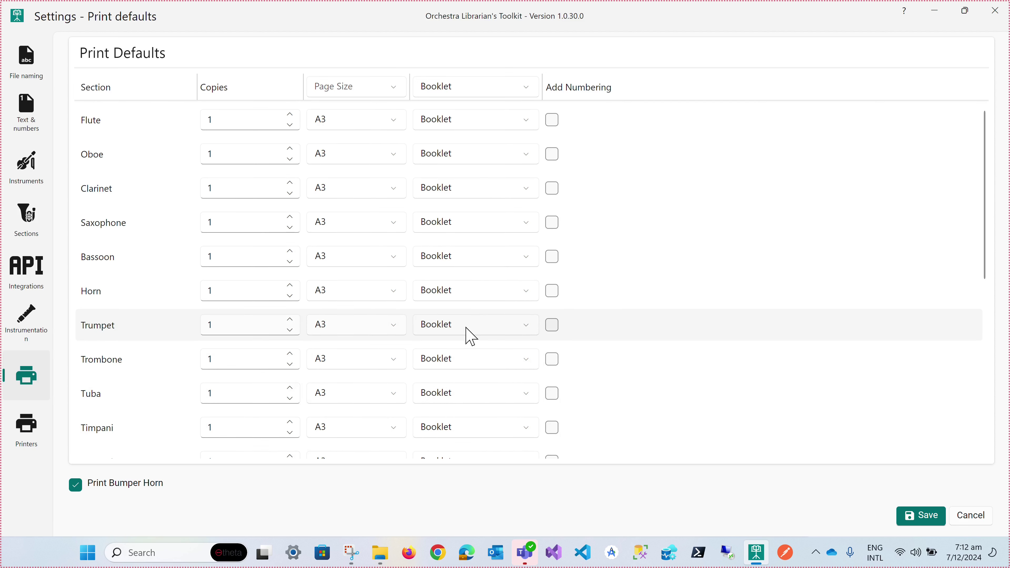
{"action": "left_click", "coordinate": [922, 517]}
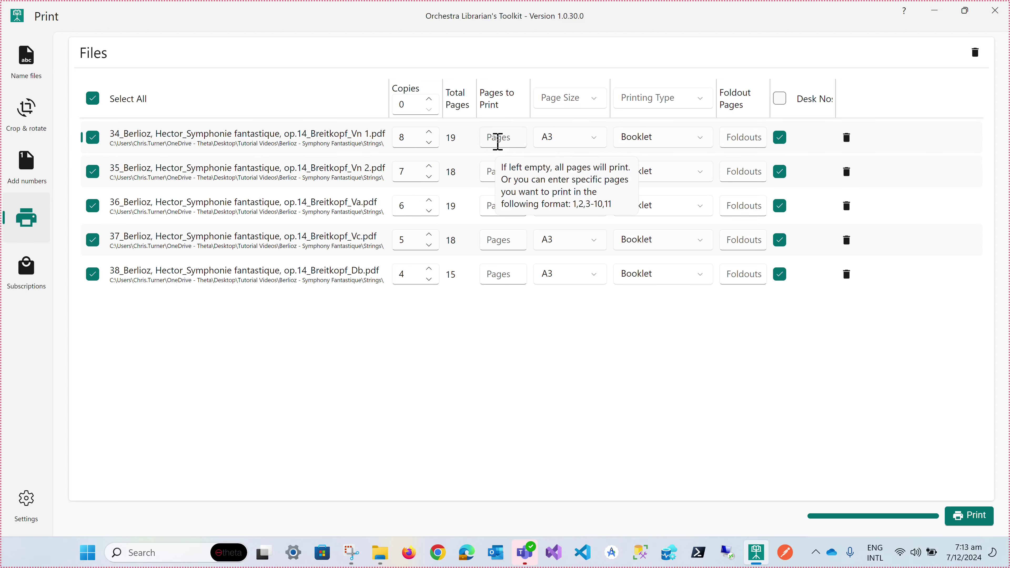
- Enter 1,3,4-8,9 as the pages to print for the Vn 1 file, and clear that page range again
{"action": "left_click", "coordinate": [506, 138]}
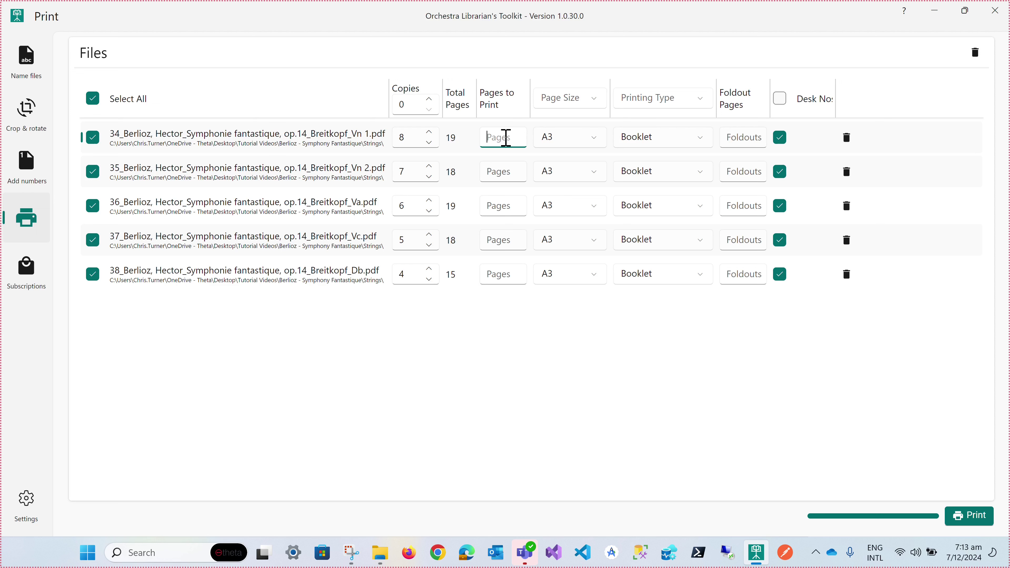
{"action": "type", "text": "1,3,4-8,9"}
{"action": "left_click", "coordinate": [467, 136]}
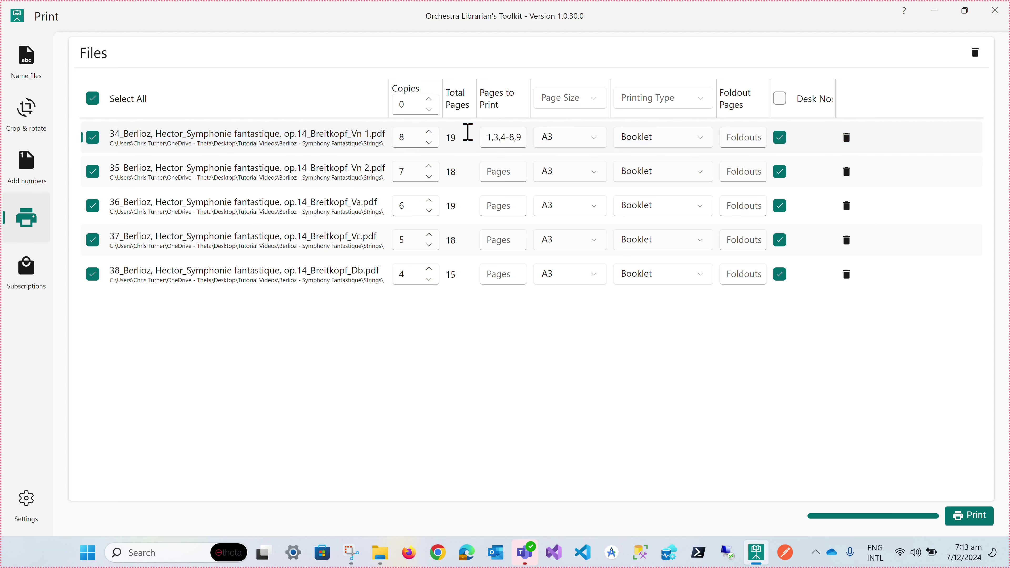
{"action": "triple_click", "coordinate": [513, 138]}
{"action": "key", "text": "BackSpace"}
- Set the foldout page of the Vn 1 file to 1 and the printing type of the Vn 2 file to Accordion
{"action": "left_click", "coordinate": [737, 137]}
{"action": "type", "text": "5"}
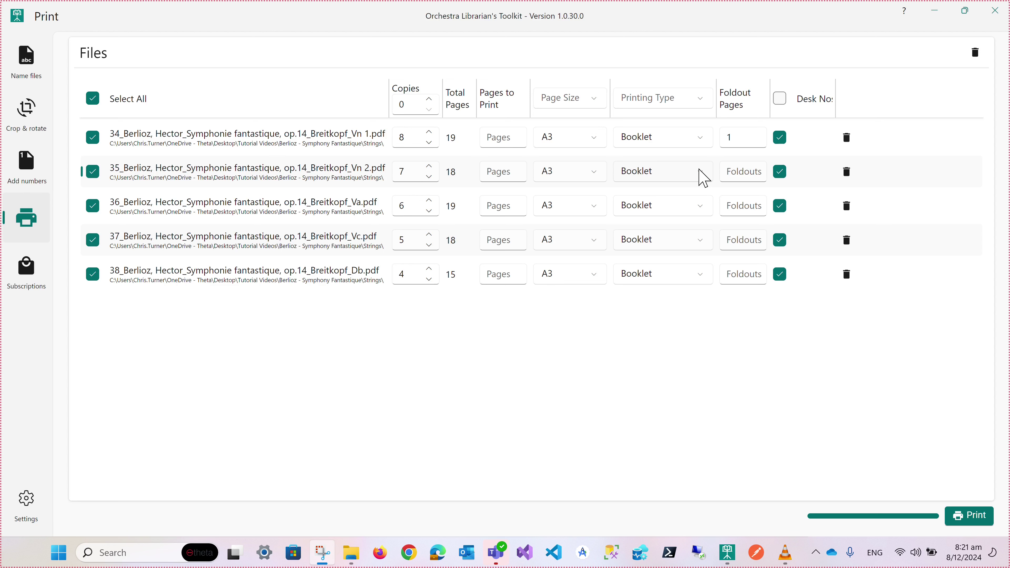
{"action": "left_click", "coordinate": [703, 175]}
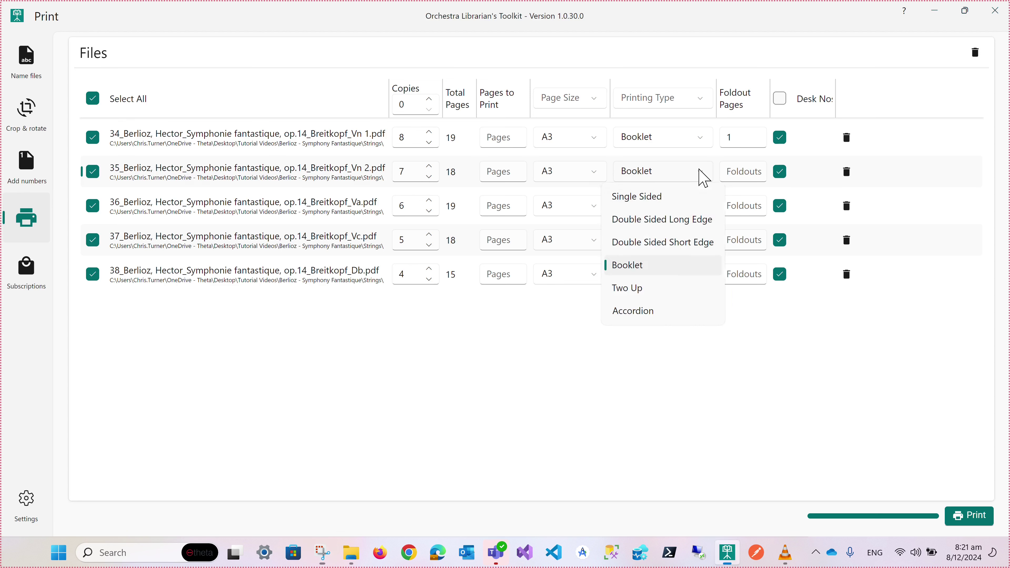
{"action": "left_click", "coordinate": [641, 313]}
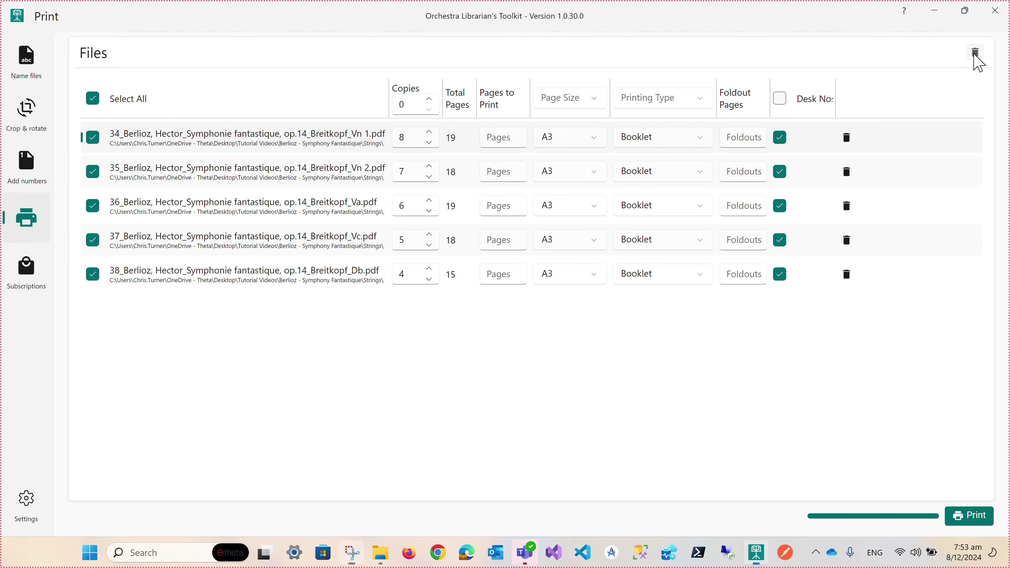
- Replace the listed string parts with the part files from the WBP folder and select them all
{"action": "left_click", "coordinate": [974, 53]}
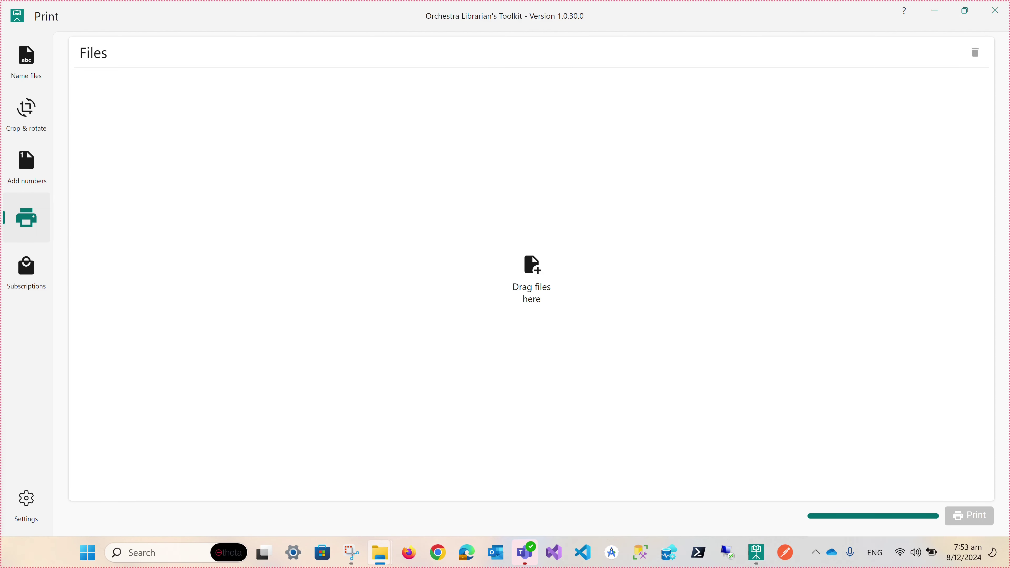
{"action": "left_click_drag", "start_coordinate": [322, 300], "coordinate": [435, 185]}
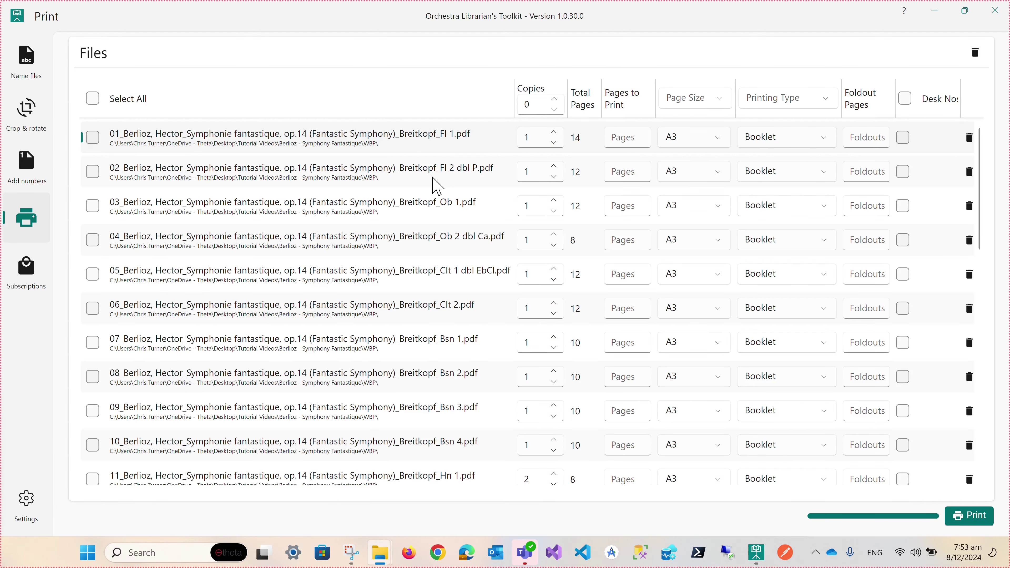
{"action": "left_click", "coordinate": [94, 99]}
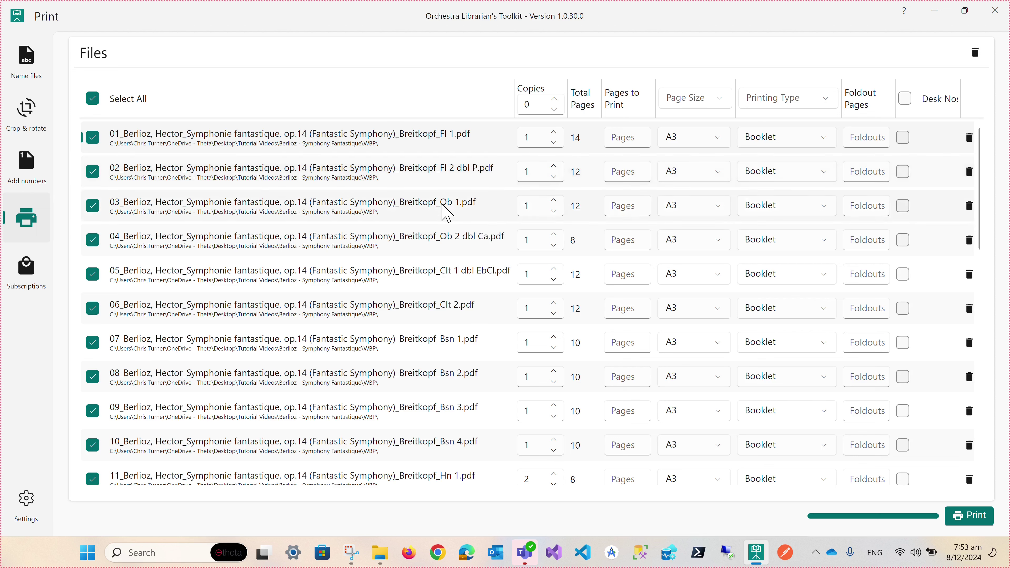